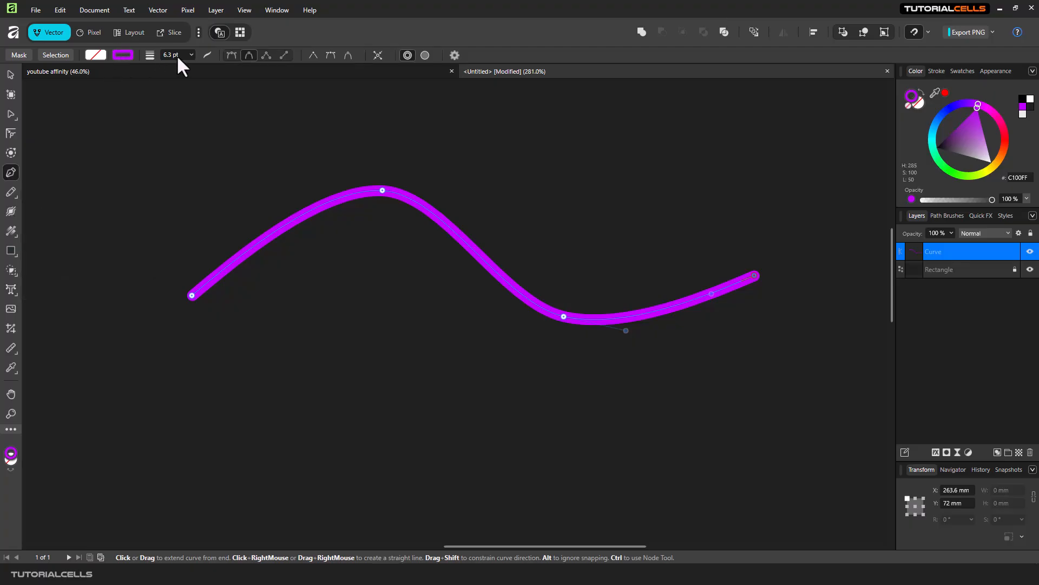
Step: Set the curve's stroke width to 9.8 pt
left_click(191, 54)
left_click_drag(193, 66, 200, 66)
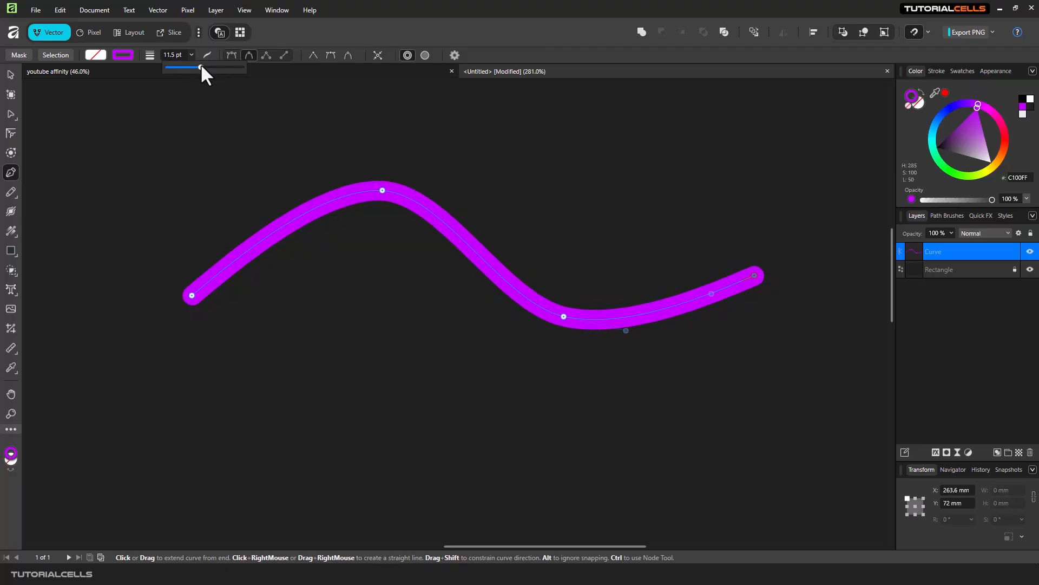
left_click_drag(200, 64, 198, 69)
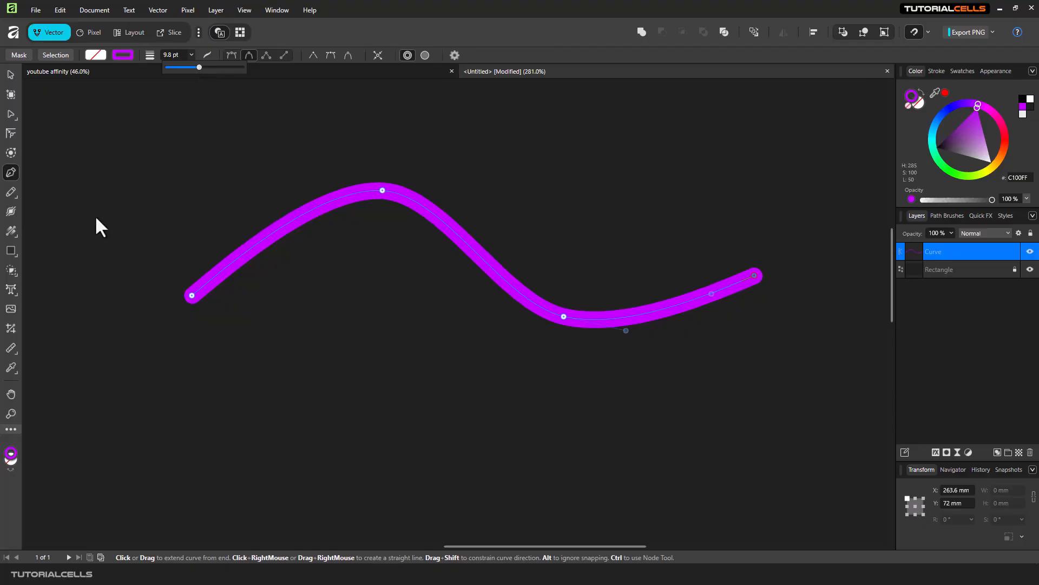
Step: With the Stroke Width Tool, add a width point on the curve's upper-left section and widen it
left_click(10, 212)
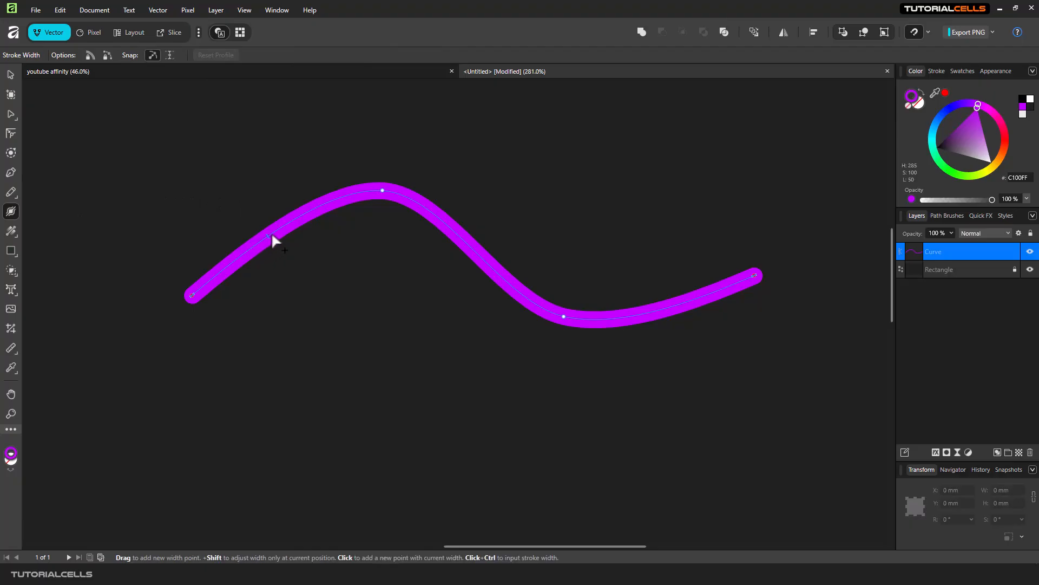
left_click(307, 211)
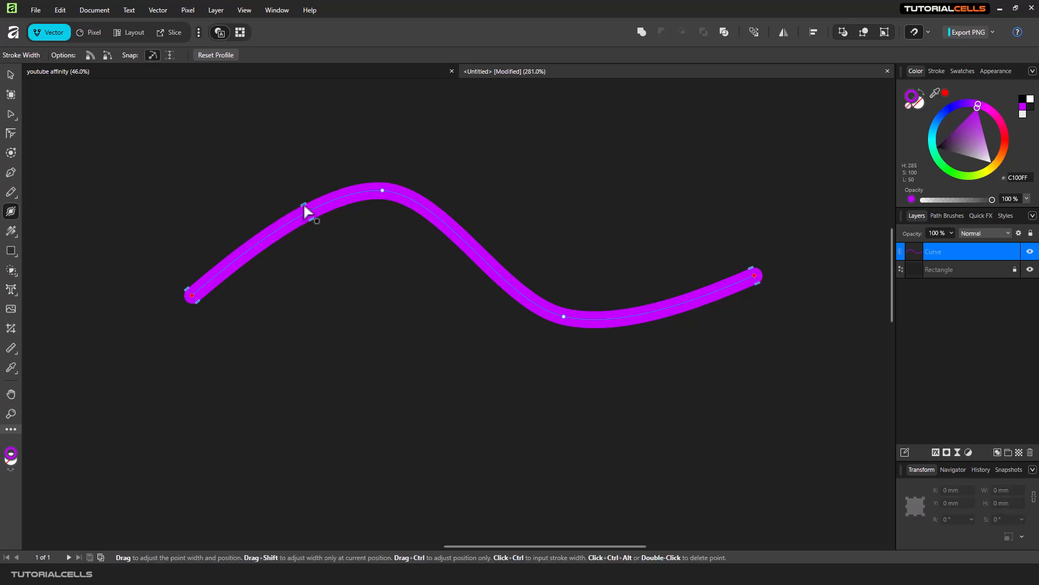
left_click_drag(304, 208, 294, 183)
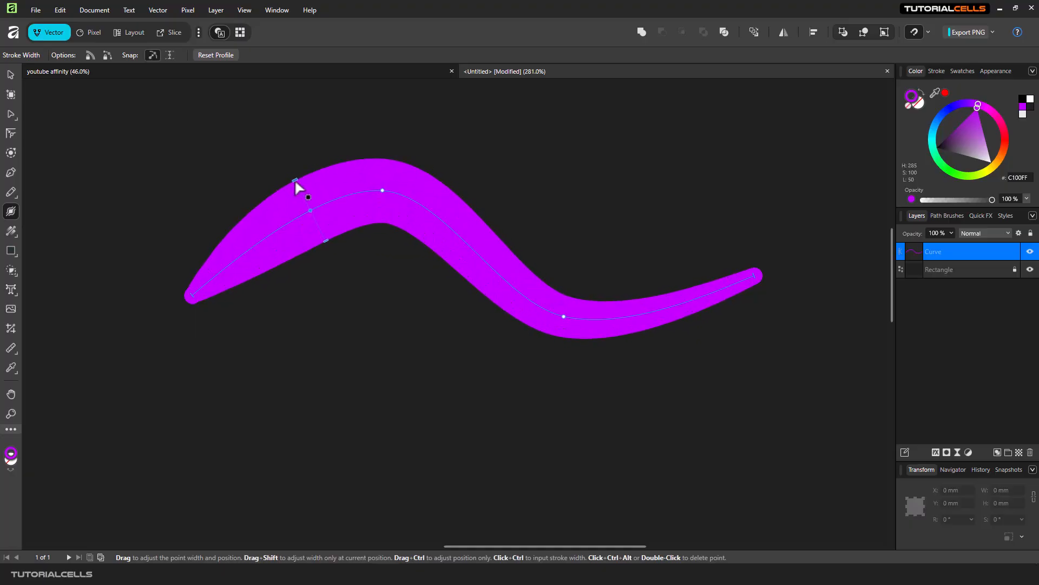
Step: Add a narrowed width point at the curve's middle and widen the stroke at the right end
left_click(454, 231)
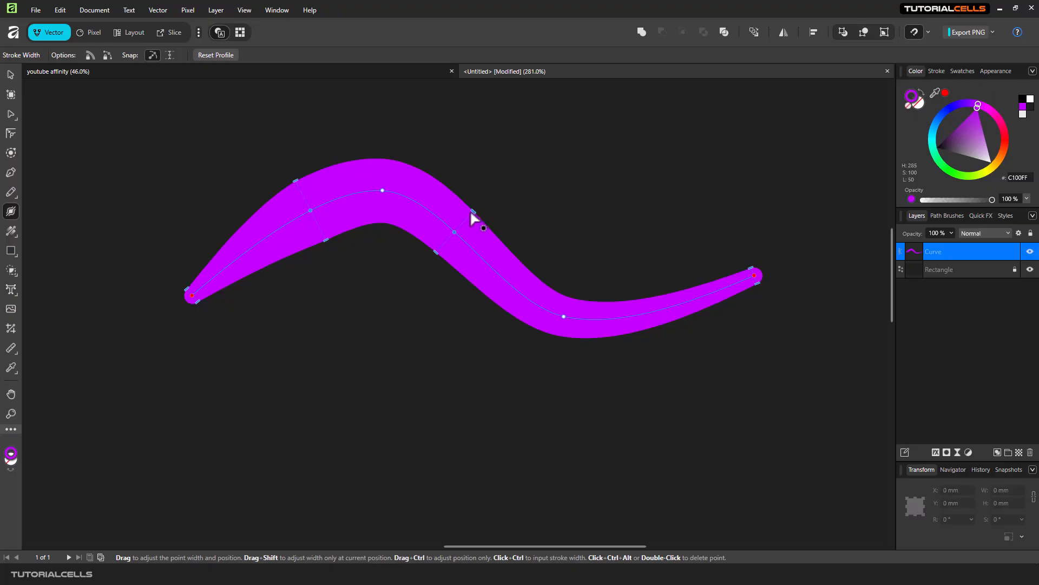
left_click_drag(472, 210, 463, 225)
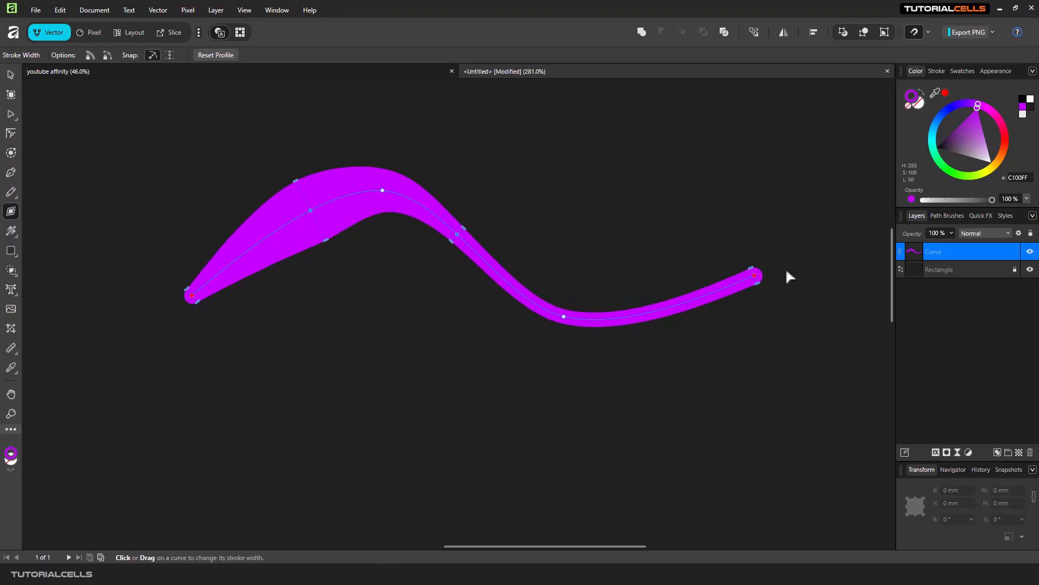
left_click_drag(754, 274, 742, 255)
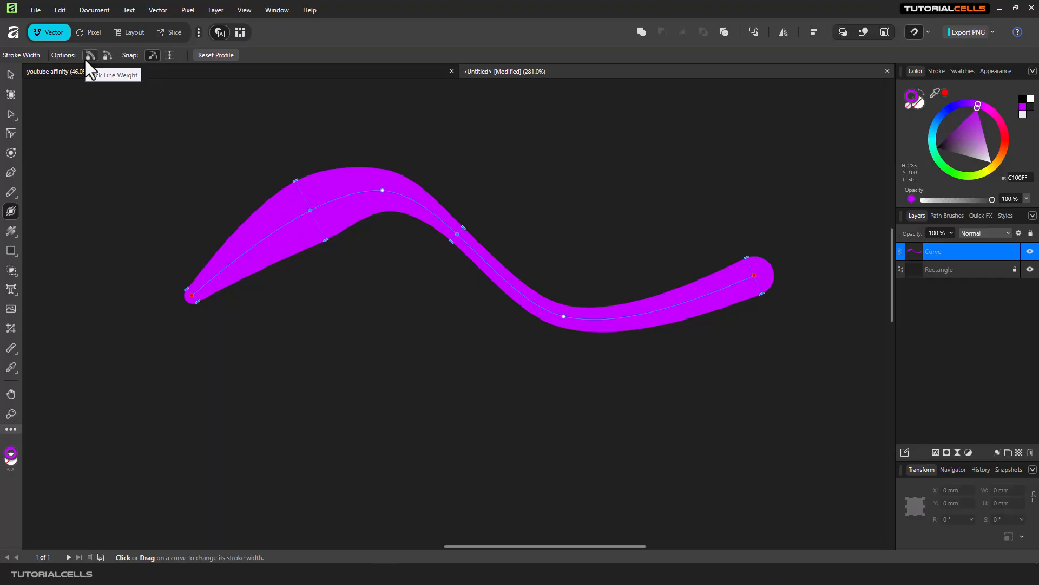
Step: Toggle a snapping option, then add a width point on the lower middle section and widen it
left_click(152, 56)
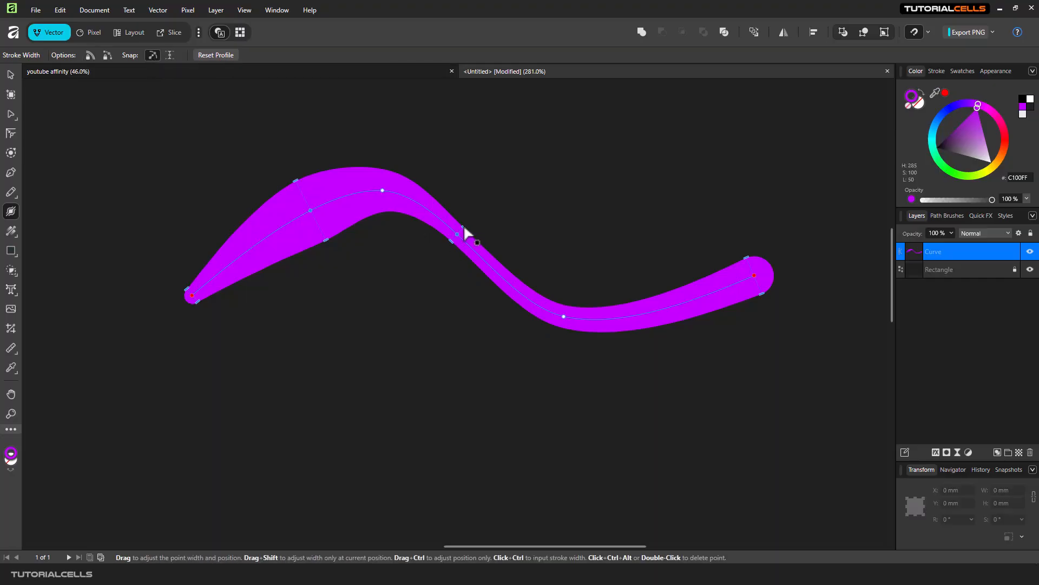
left_click(518, 292)
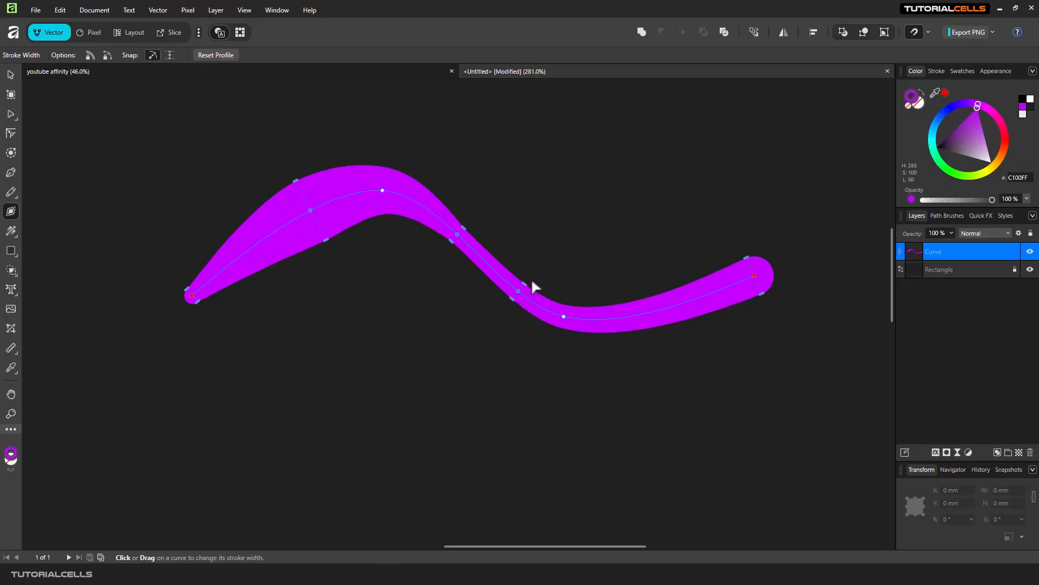
mouse_move(524, 287)
left_mouse_down()
mouse_move(540, 276)
mouse_move(555, 284)
mouse_move(516, 252)
mouse_move(573, 278)
mouse_move(548, 268)
left_mouse_up()
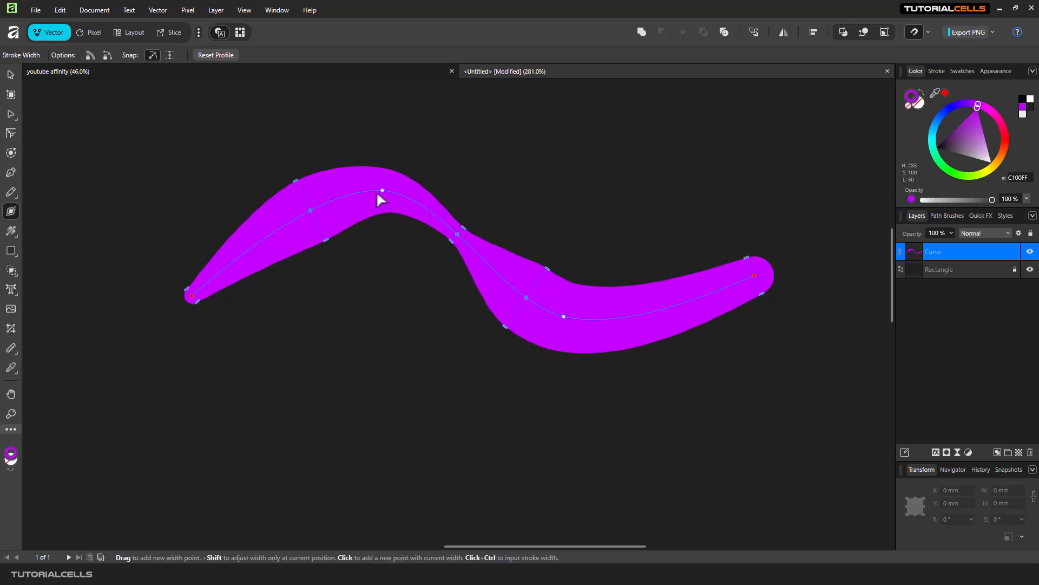
Step: Toggle the other snapping option and narrow the stroke at the lower middle width point
left_click(169, 55)
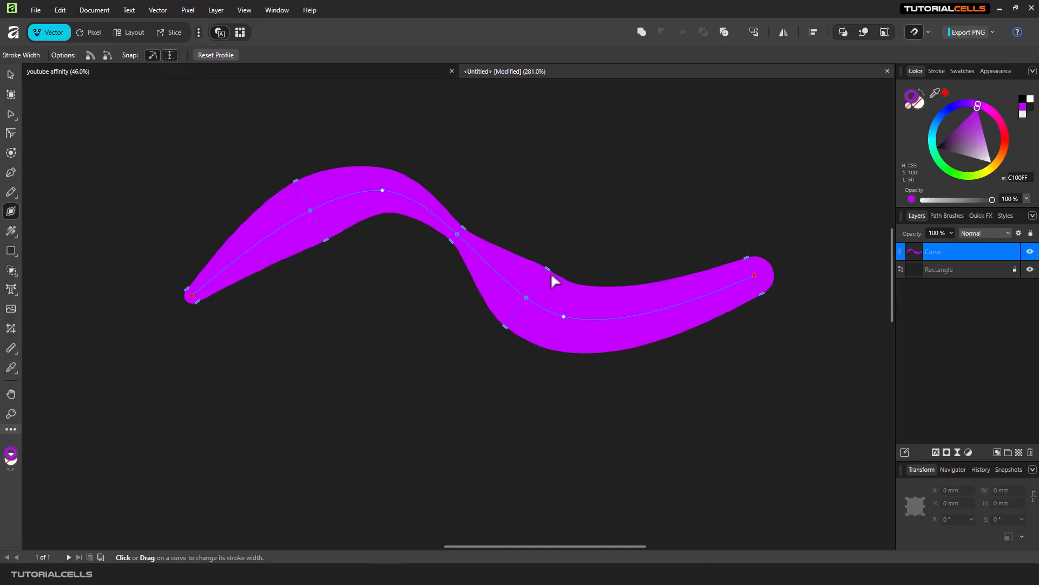
left_click_drag(547, 270, 548, 277)
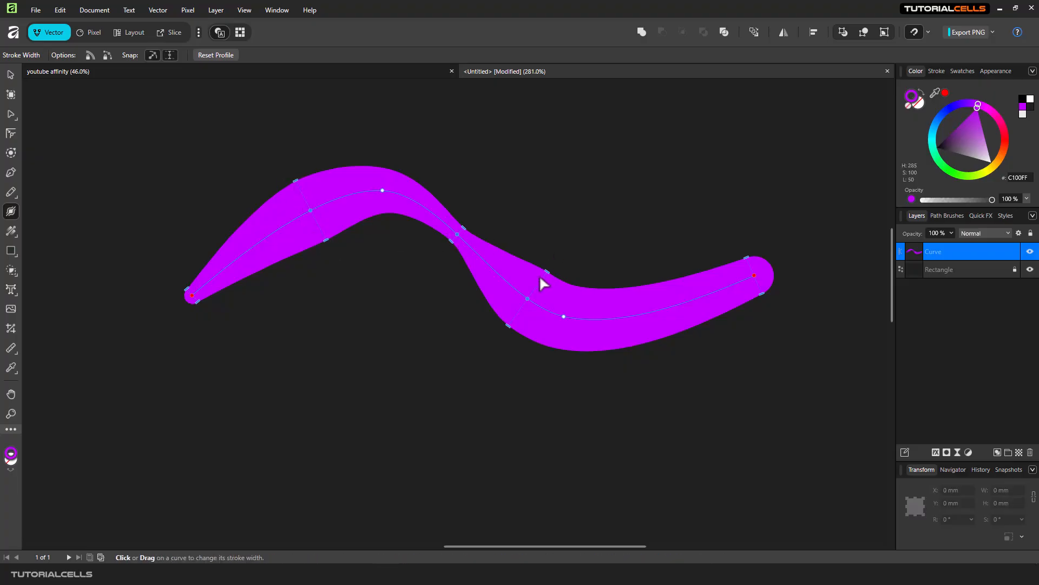
mouse_move(547, 272)
left_mouse_down()
mouse_move(561, 250)
mouse_move(549, 270)
left_mouse_up()
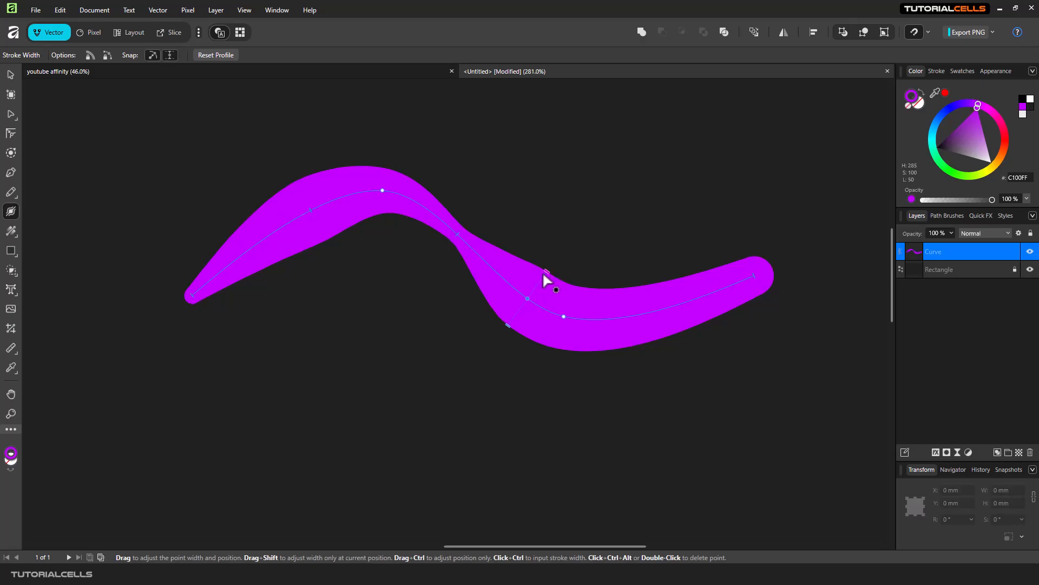
left_click_drag(544, 273, 540, 278)
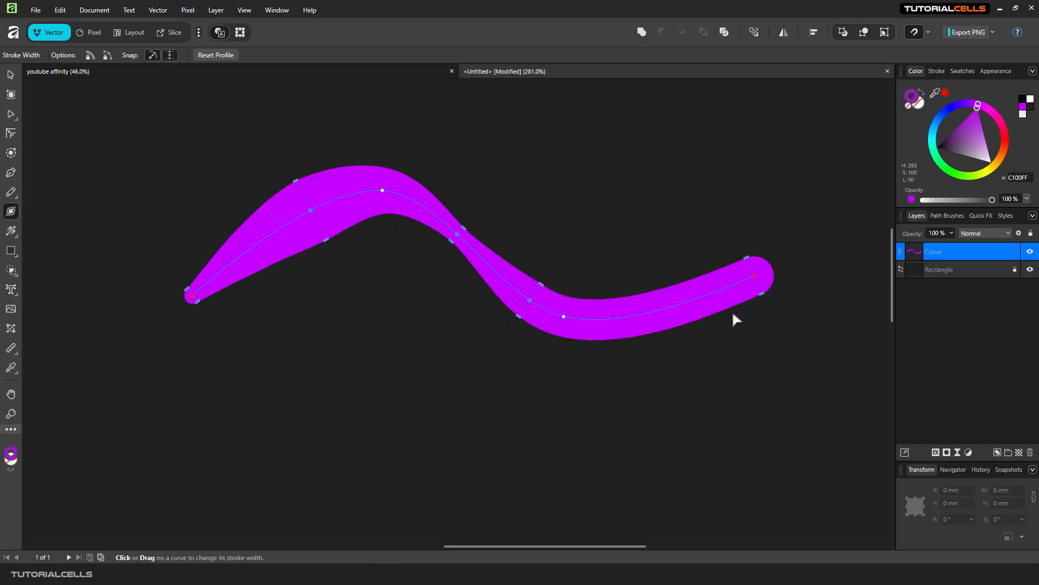
mouse_move(543, 285)
left_mouse_down()
mouse_move(543, 266)
mouse_move(534, 279)
left_mouse_up()
Step: Adjust the middle, upper-left and start width points toward a more even stroke thickness
left_click_drag(463, 226, 469, 220)
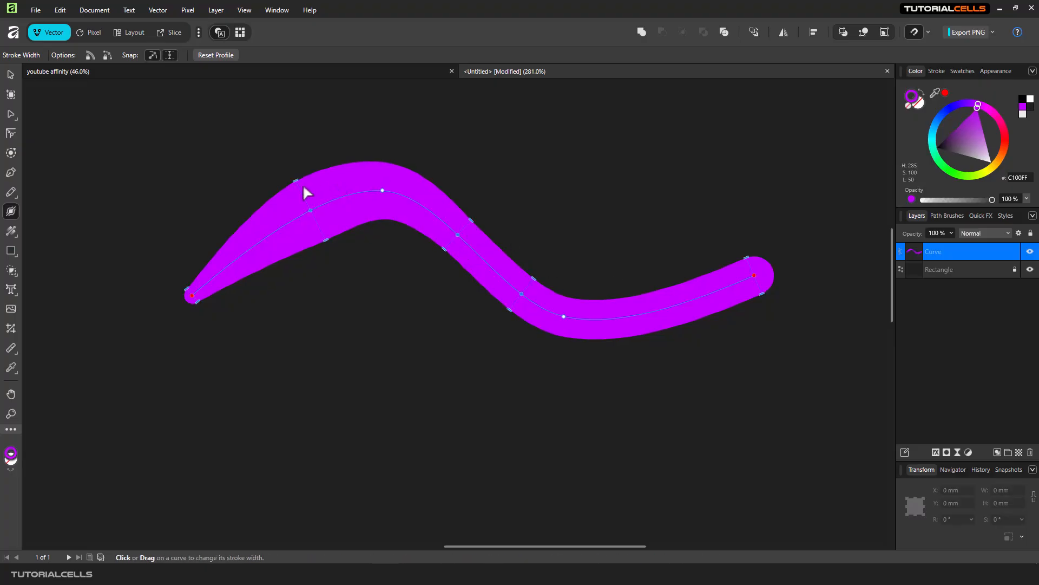
left_click_drag(298, 183, 302, 197)
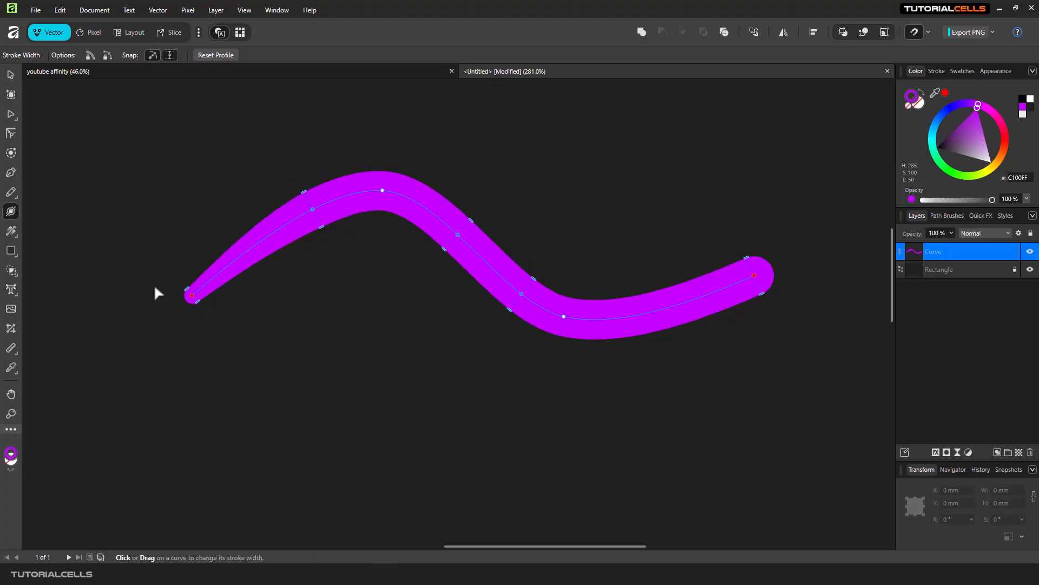
left_click_drag(186, 292, 174, 286)
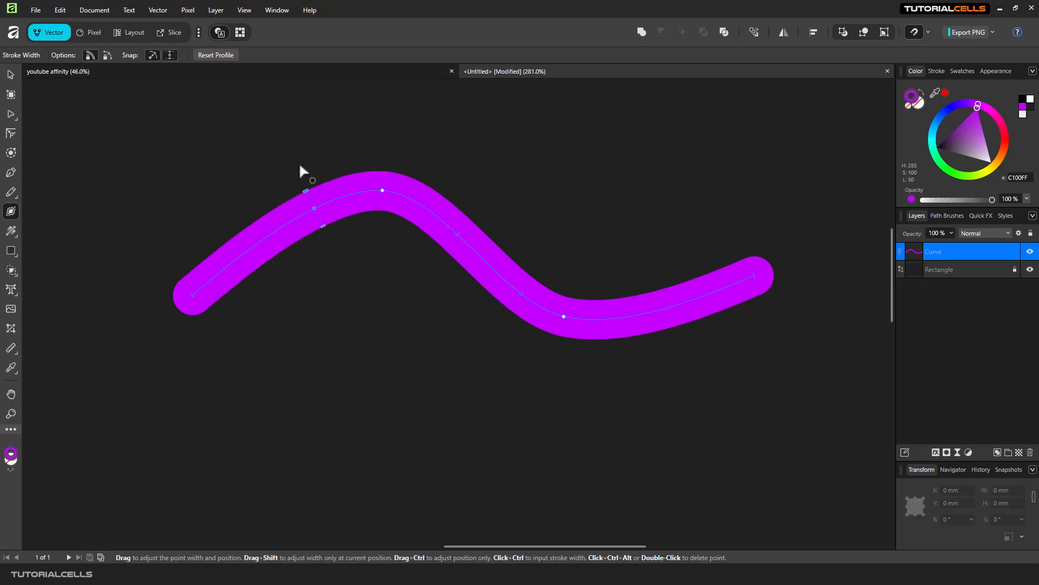
Step: Widen the upper-left width point, add one right of the peak, and undo a further width drag
mouse_move(308, 183)
left_mouse_down()
mouse_move(316, 207)
mouse_move(294, 153)
mouse_move(307, 162)
mouse_move(377, 146)
mouse_move(320, 161)
left_mouse_up()
mouse_move(366, 172)
left_mouse_down()
mouse_move(448, 192)
mouse_move(487, 222)
mouse_move(429, 179)
left_mouse_up()
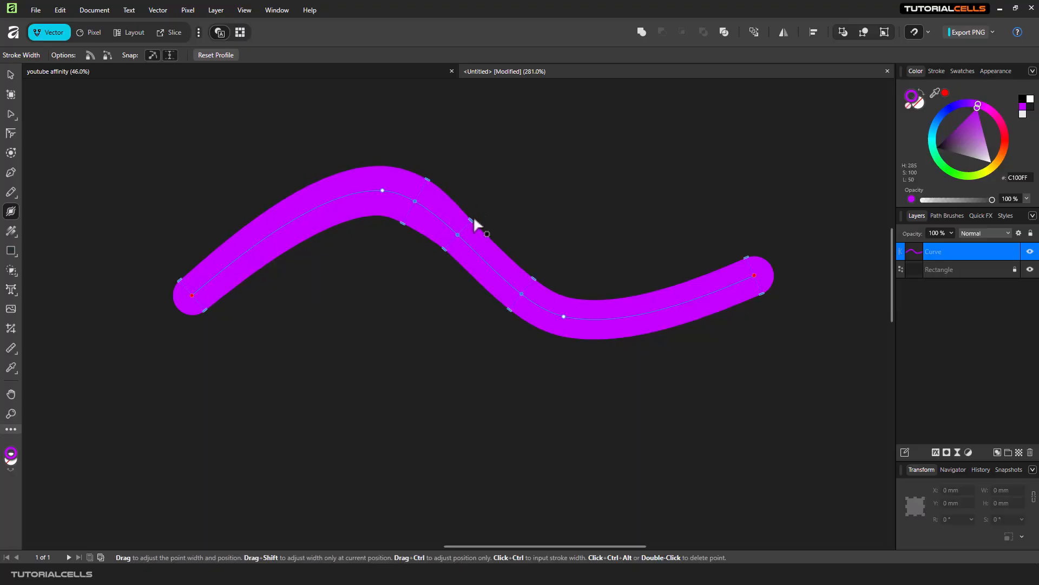
left_click_drag(478, 218, 535, 268)
key("ctrl+z")
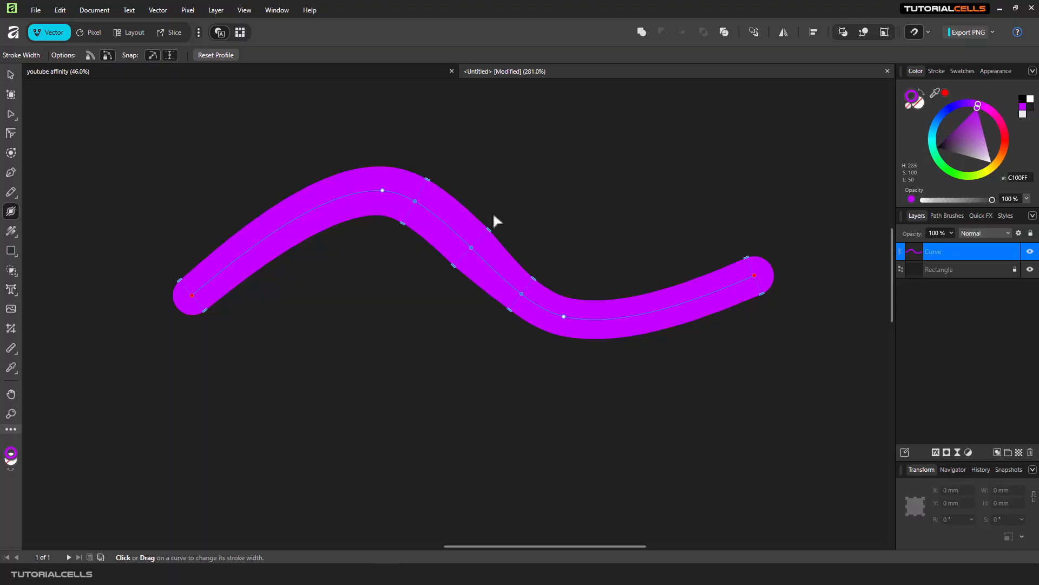
Step: Widen the middle width point, then reset the curve's stroke width profile
mouse_move(489, 231)
left_mouse_down()
mouse_move(544, 277)
mouse_move(500, 228)
mouse_move(425, 180)
mouse_move(476, 213)
mouse_move(482, 197)
mouse_move(475, 210)
mouse_move(487, 204)
left_mouse_up()
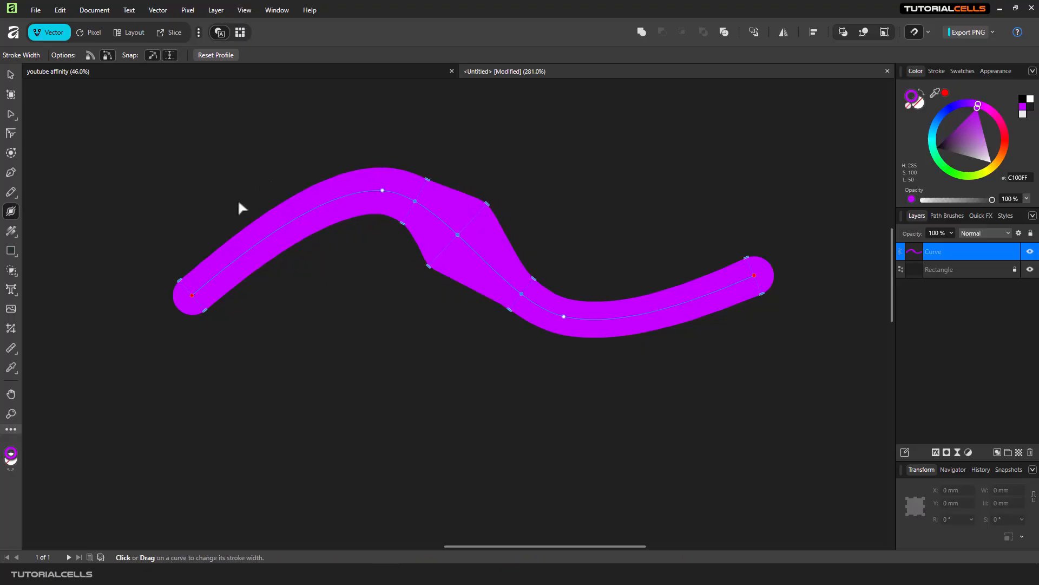
left_click(216, 55)
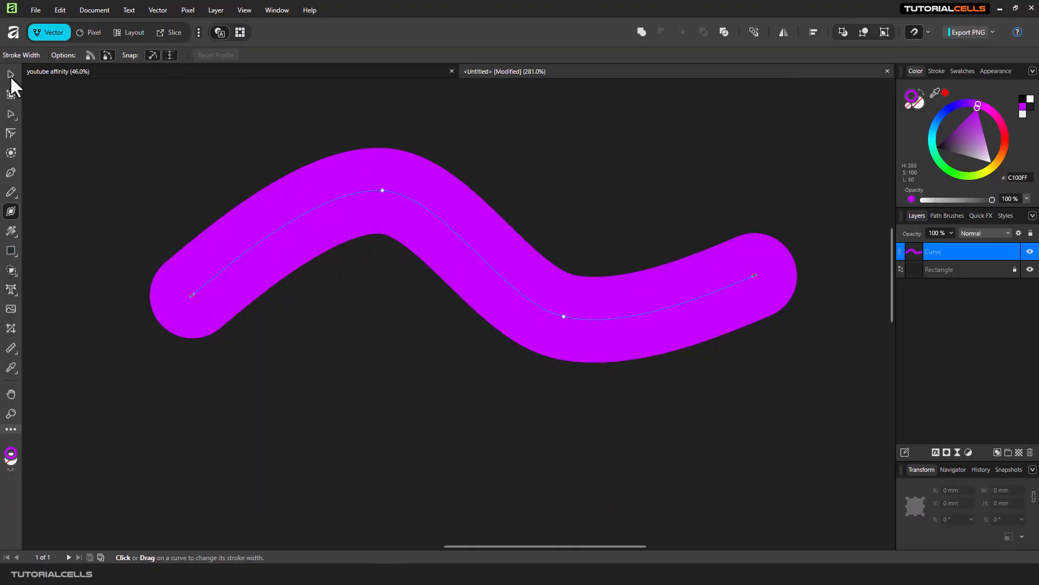
Step: Switch to the Node Tool and set the curve's stroke width to 16.6 pt
left_click(10, 113)
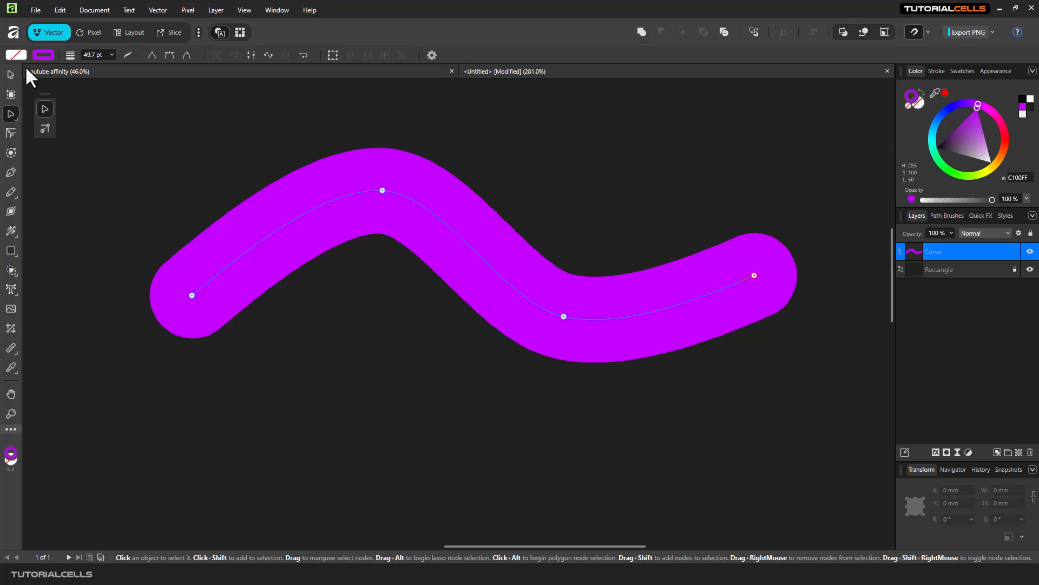
left_click(112, 55)
left_click_drag(105, 67, 86, 66)
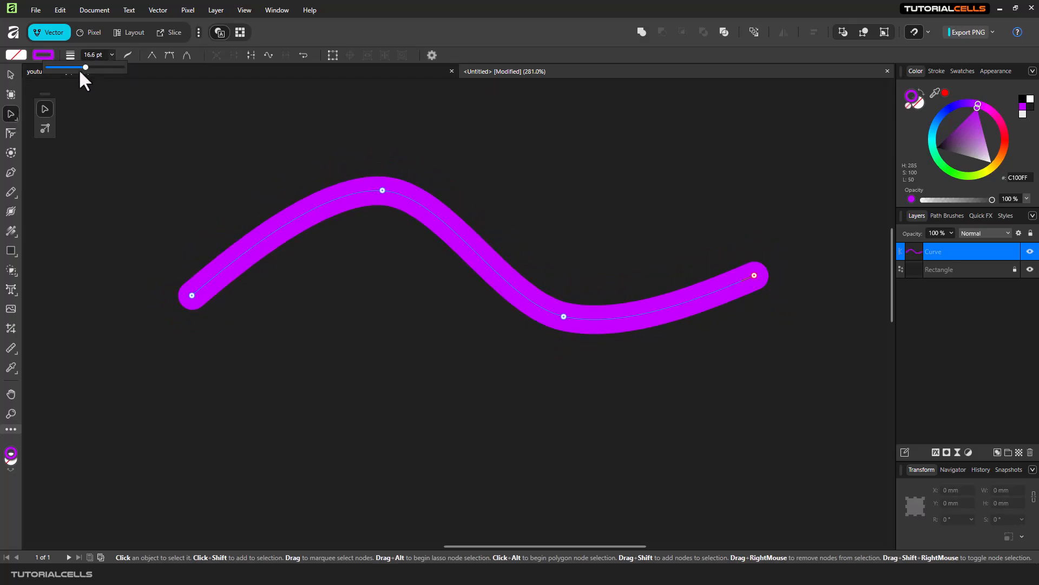
Step: Switch back to the Stroke Width Tool and add a width point on the curve's upper-left section
left_click(12, 210)
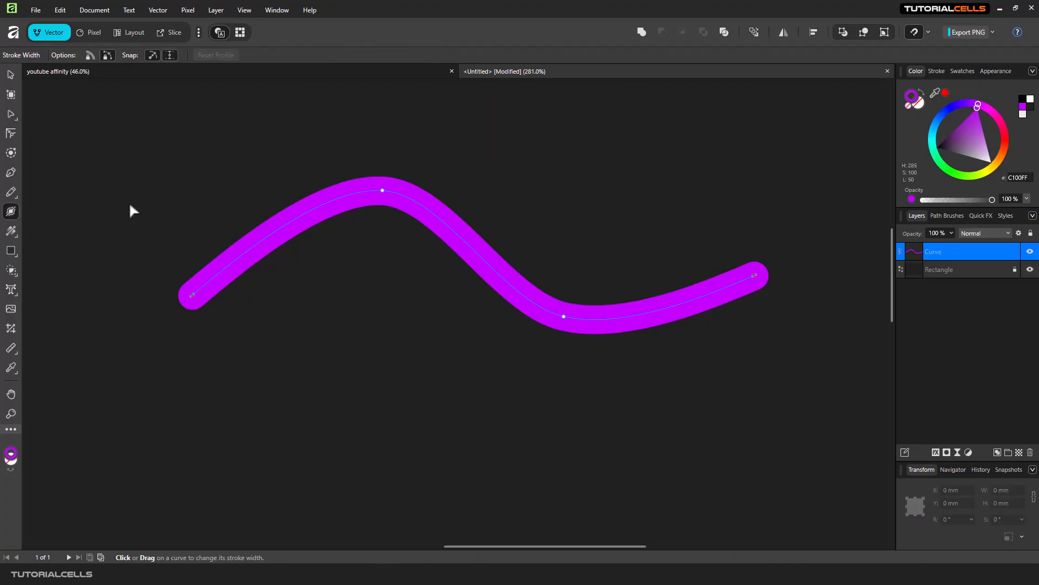
left_click(301, 217)
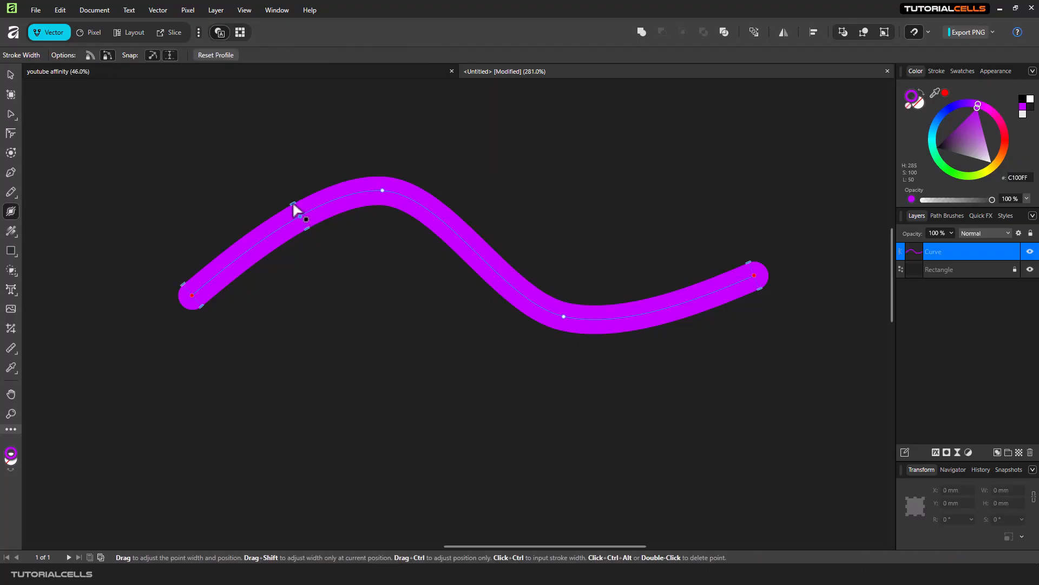